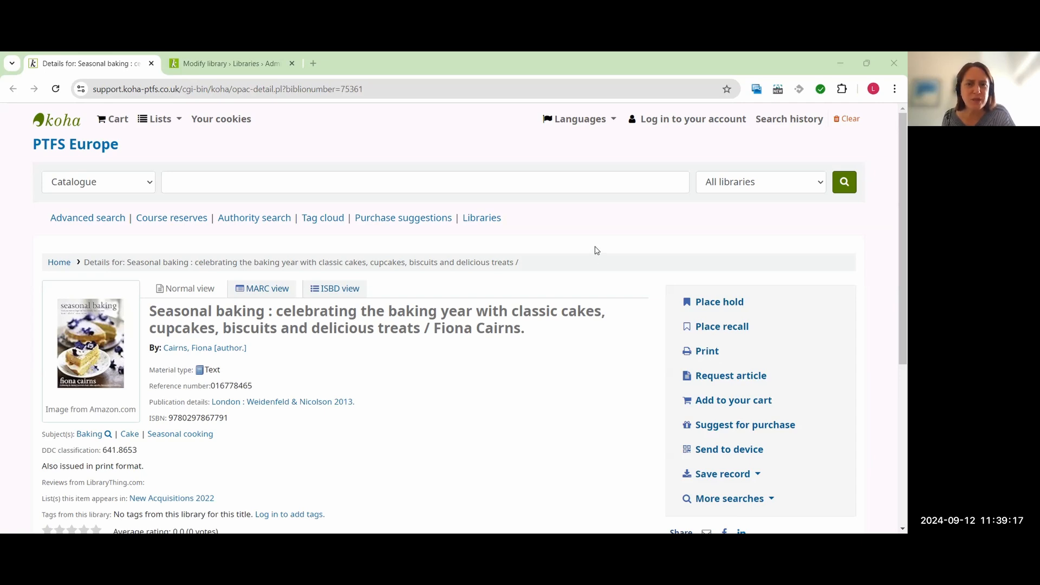
View the Main Library's information pop-up from the Seasonal baking record's holdings, and close it.
scroll(596, 250, "down", 3)
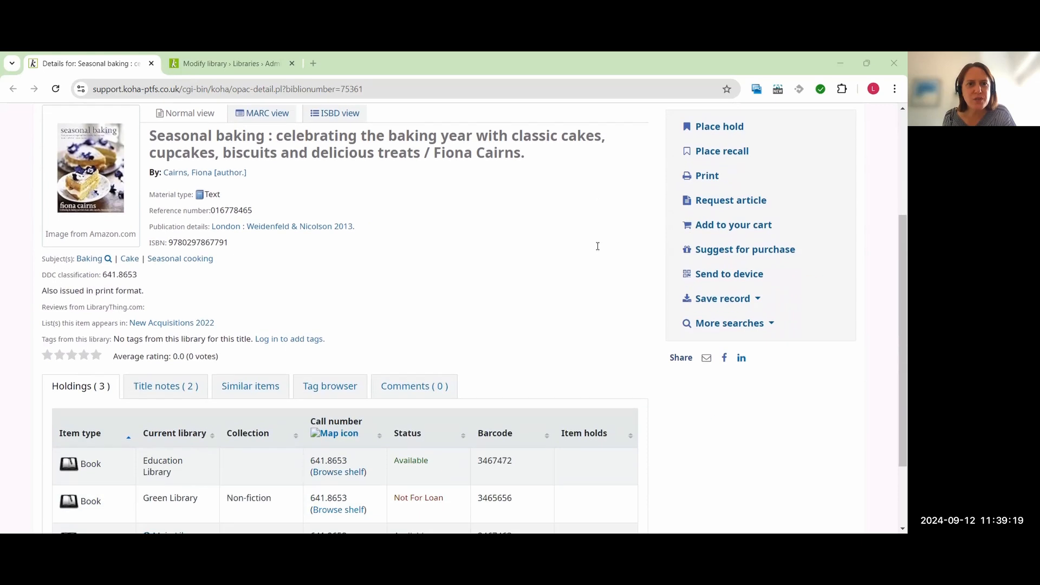
scroll(599, 247, "down", 2)
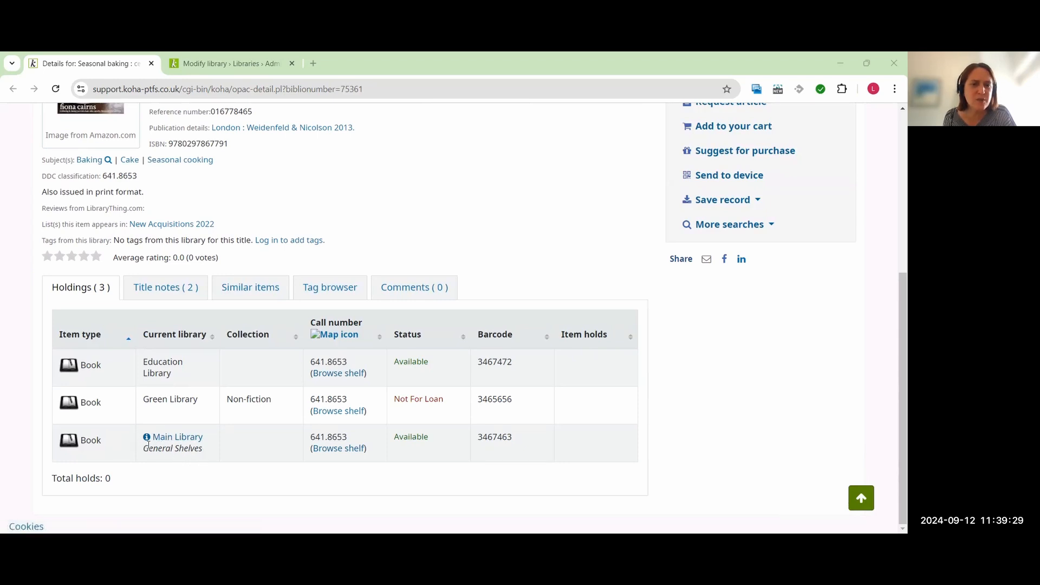
left_click(179, 439)
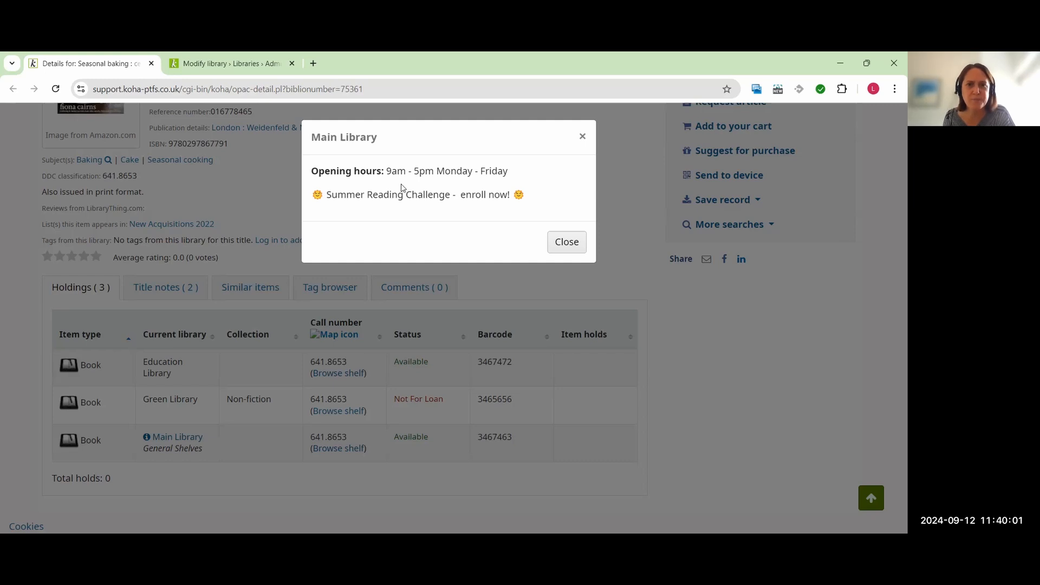
left_click(567, 244)
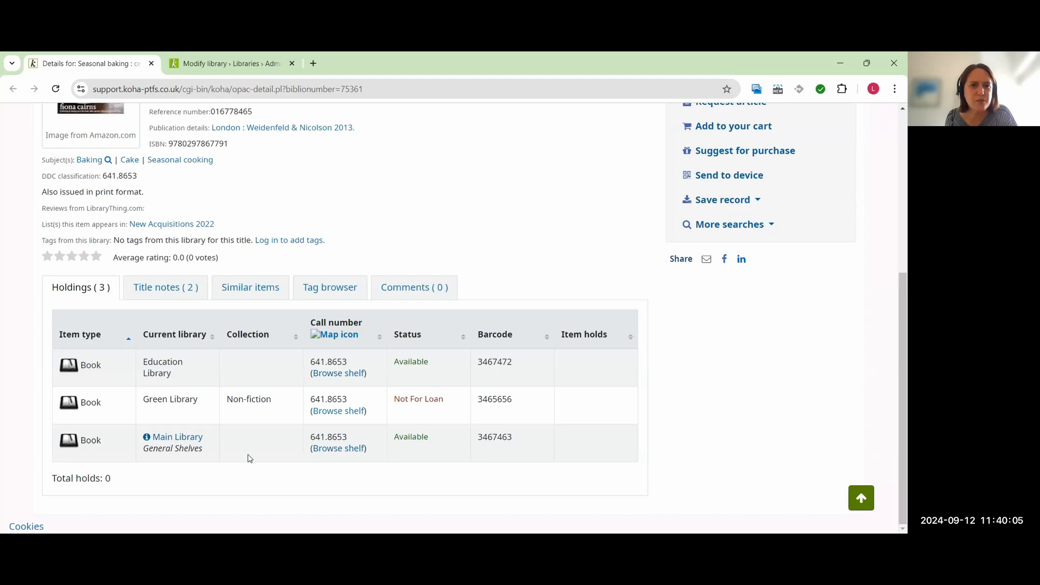
Switch to the Koha staff interface, open the HTML customizations tool and highlight the existing Main Library OpacLibraryInfo entry.
left_click(240, 66)
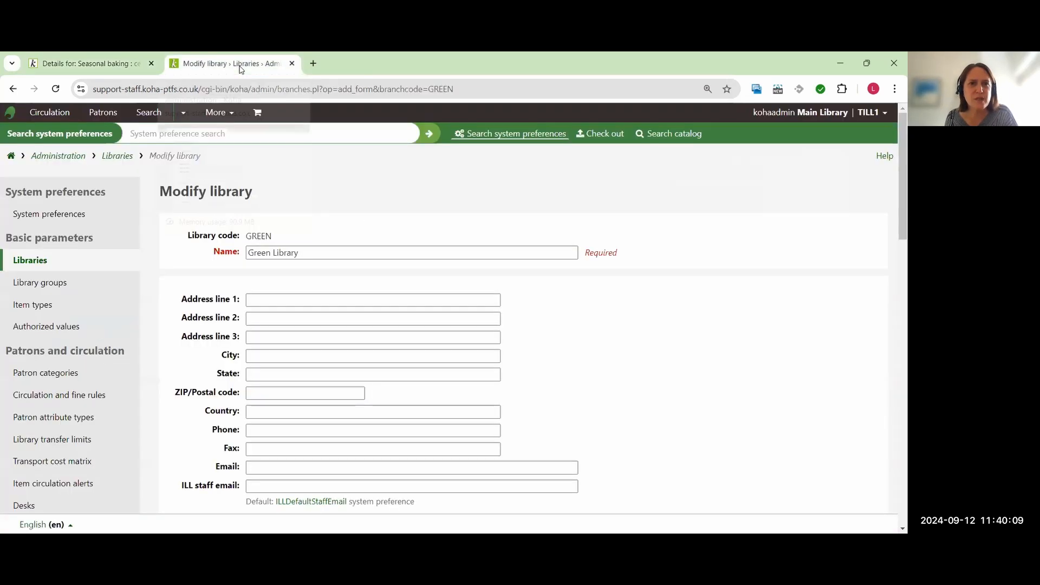
left_click(11, 158)
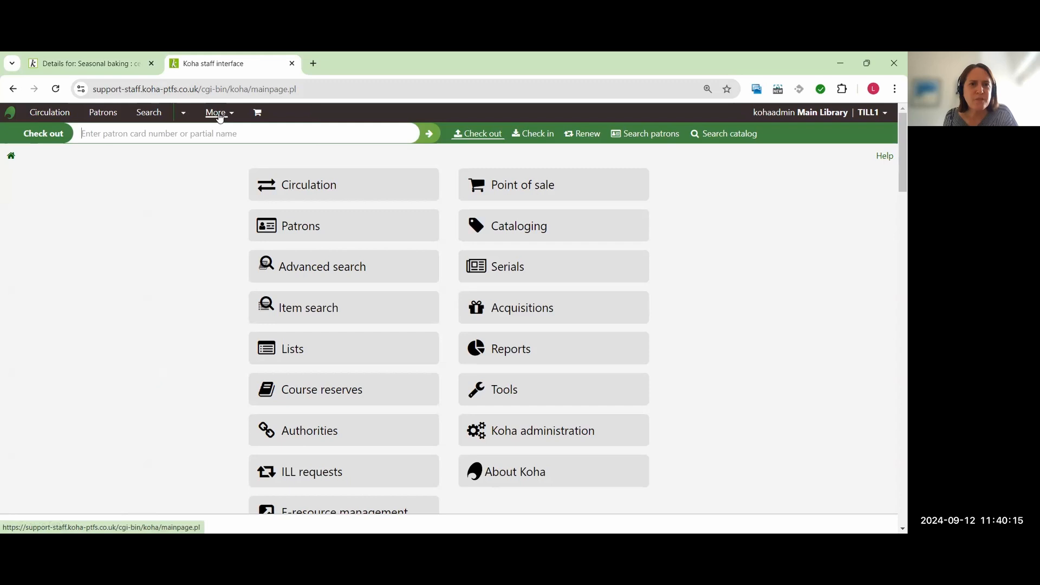
left_click(220, 115)
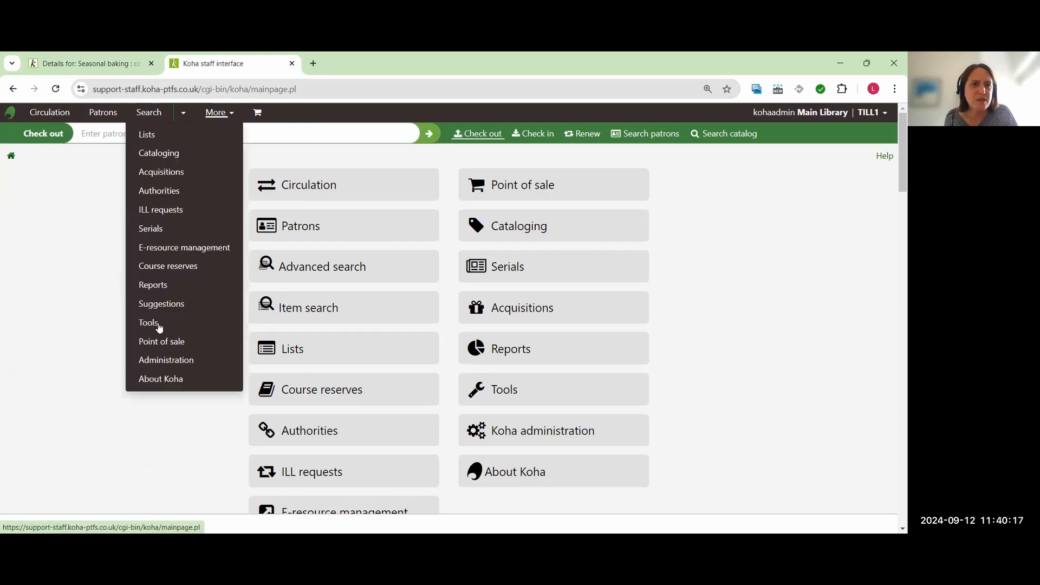
left_click(159, 326)
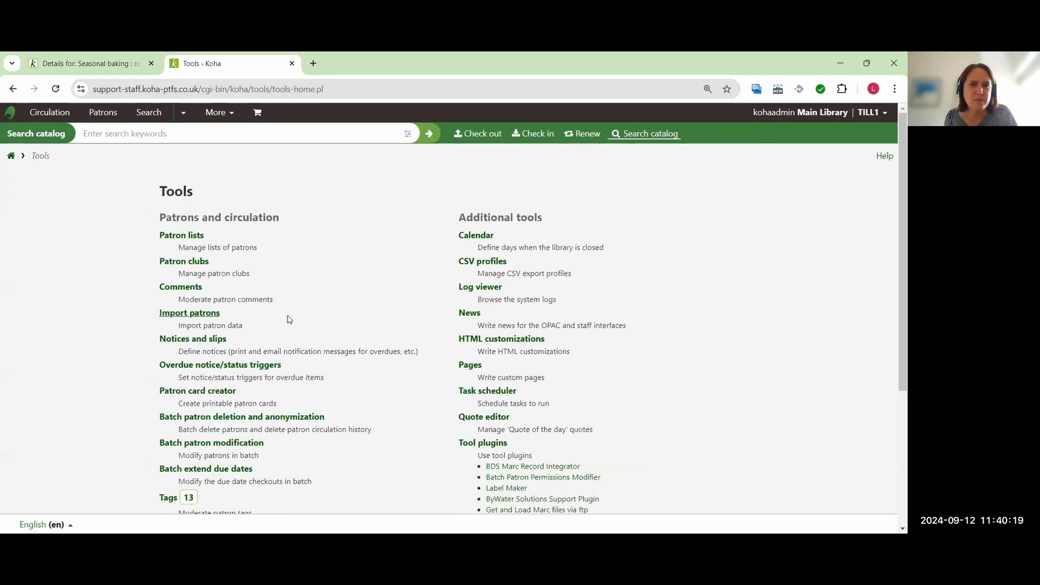
left_click(485, 340)
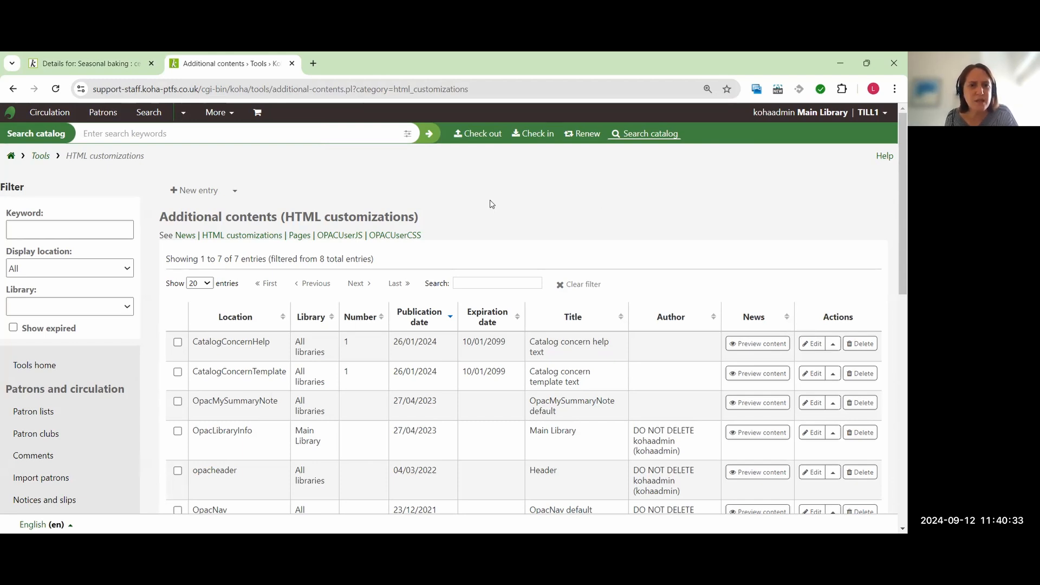
left_click_drag(271, 434, 193, 441)
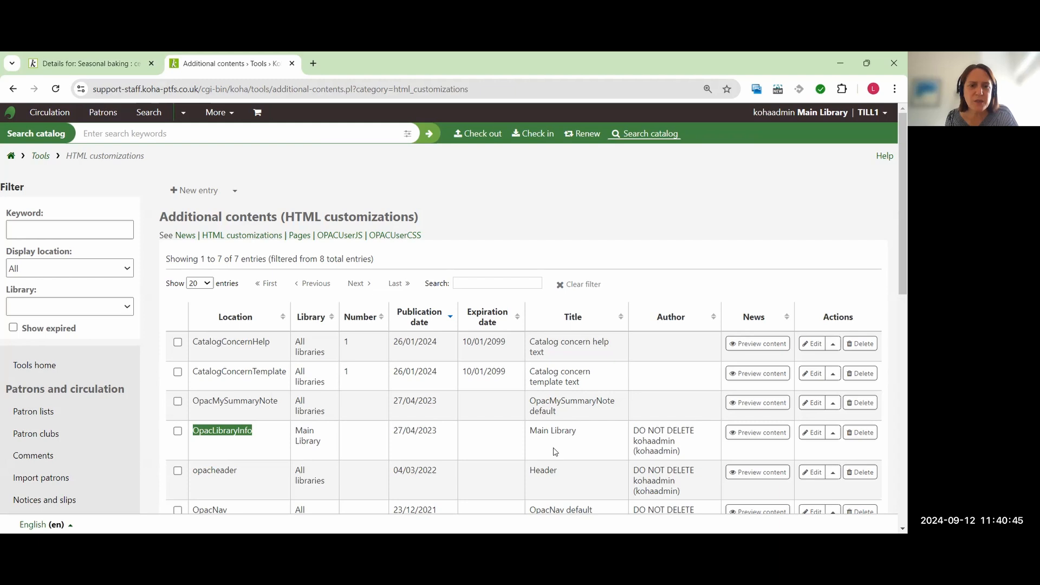
Start a new HTML customization with display location OpacLibraryInfo, library Green Library and publication date 12/09/2024.
left_click(199, 192)
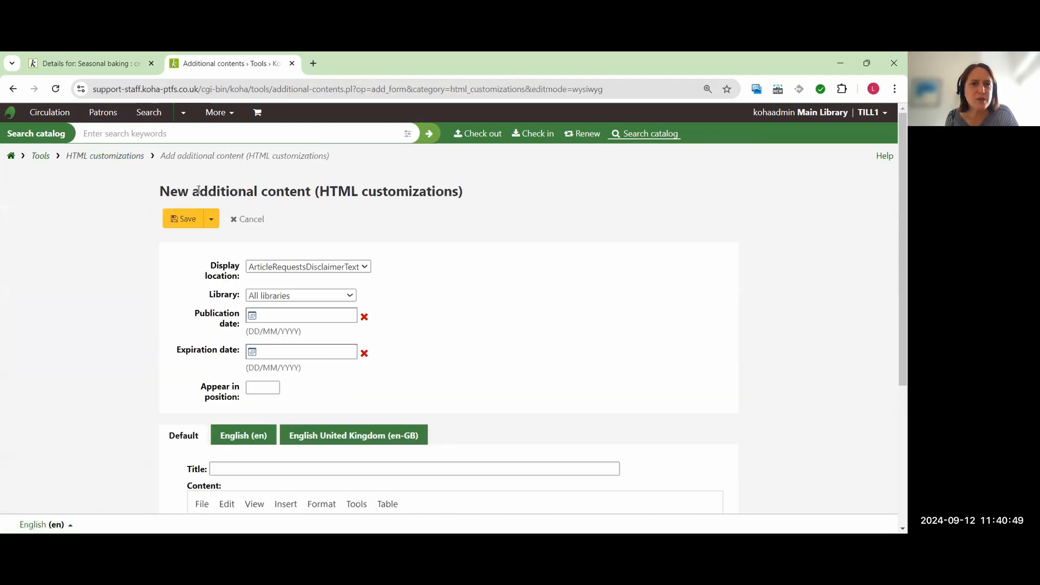
left_click(302, 267)
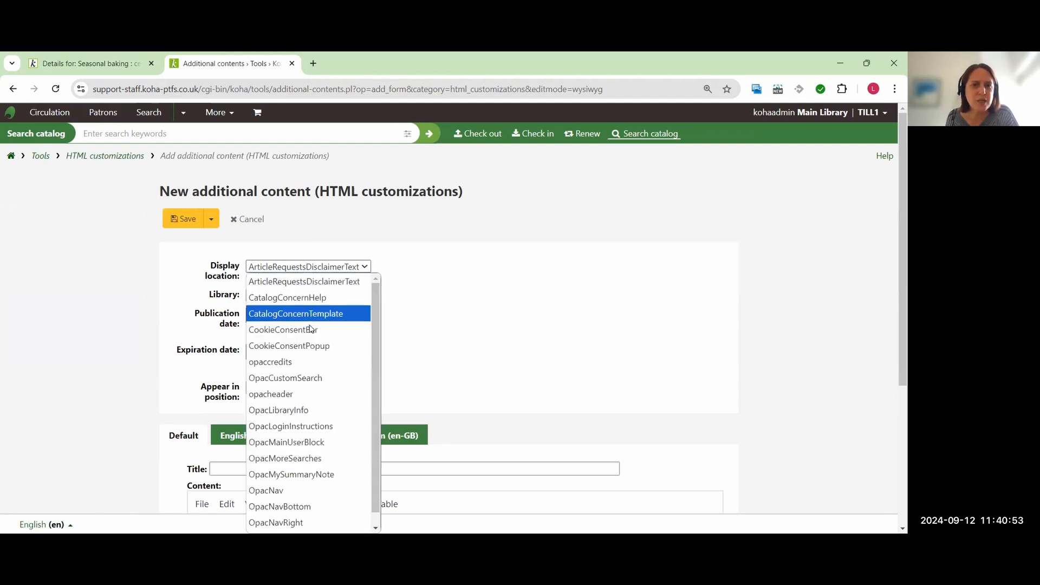
scroll(311, 357, "down", 1)
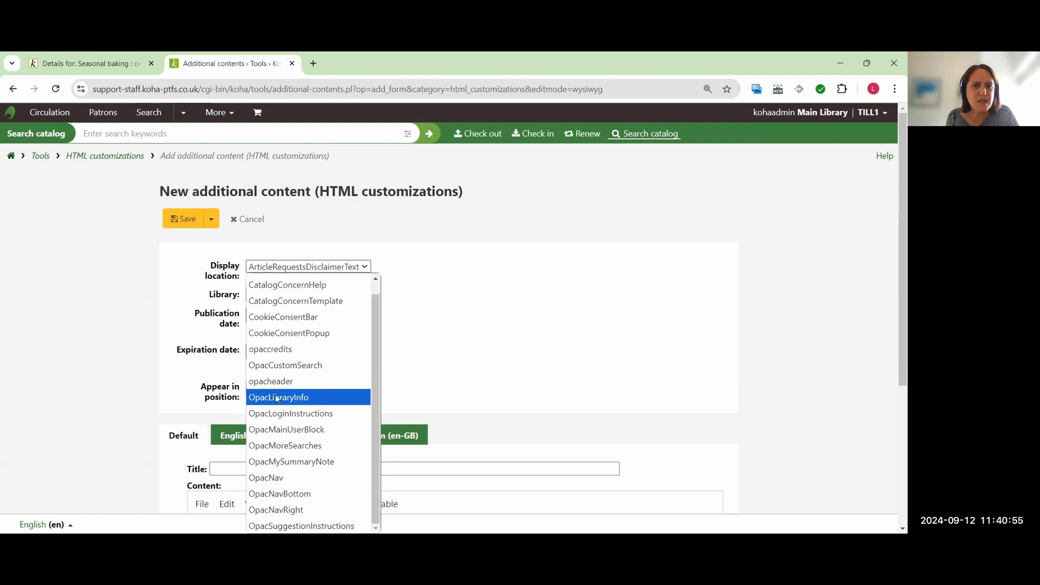
left_click(293, 399)
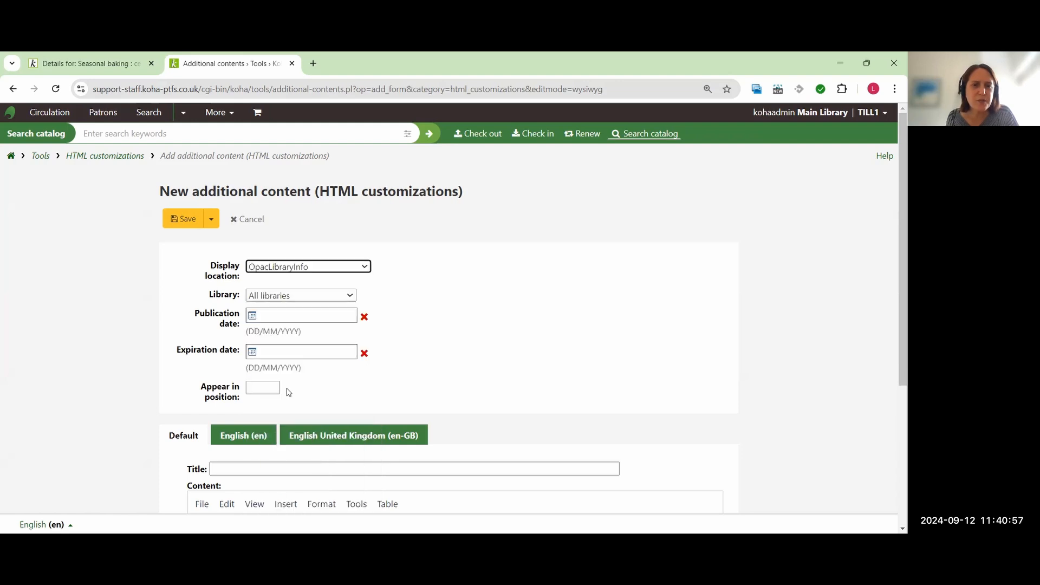
left_click(304, 298)
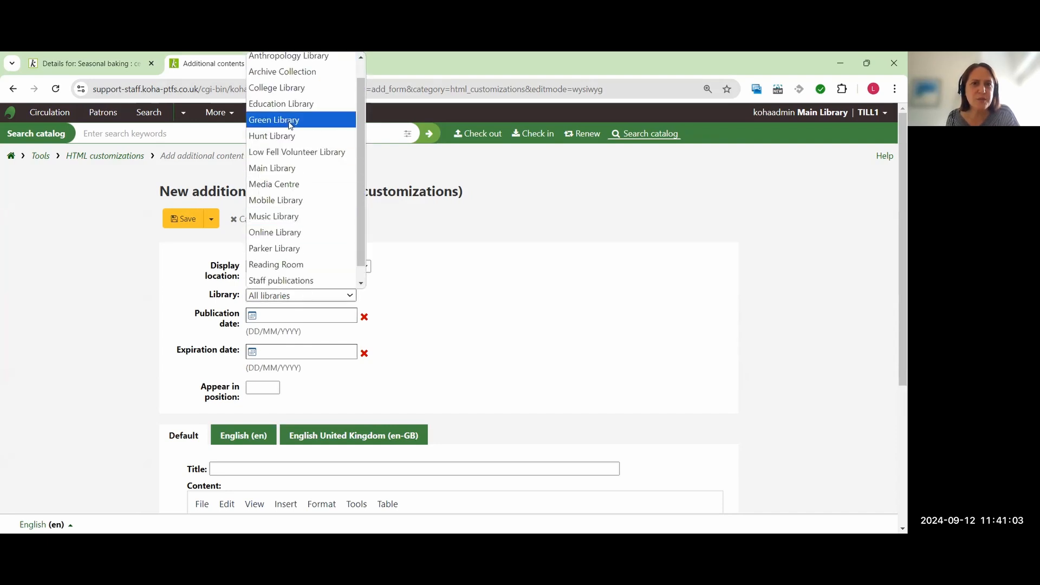
left_click(290, 124)
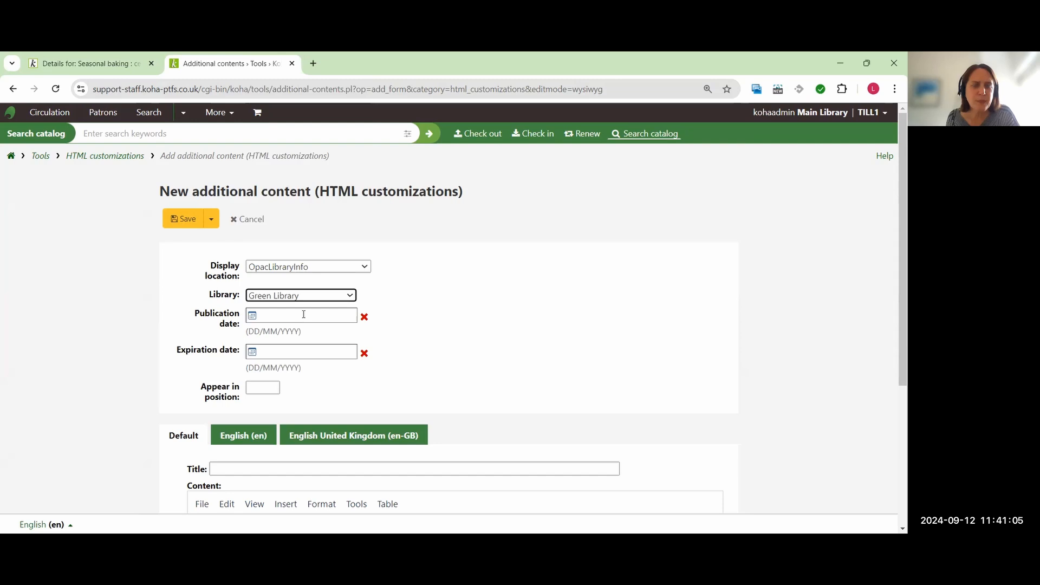
left_click(304, 314)
left_click(346, 428)
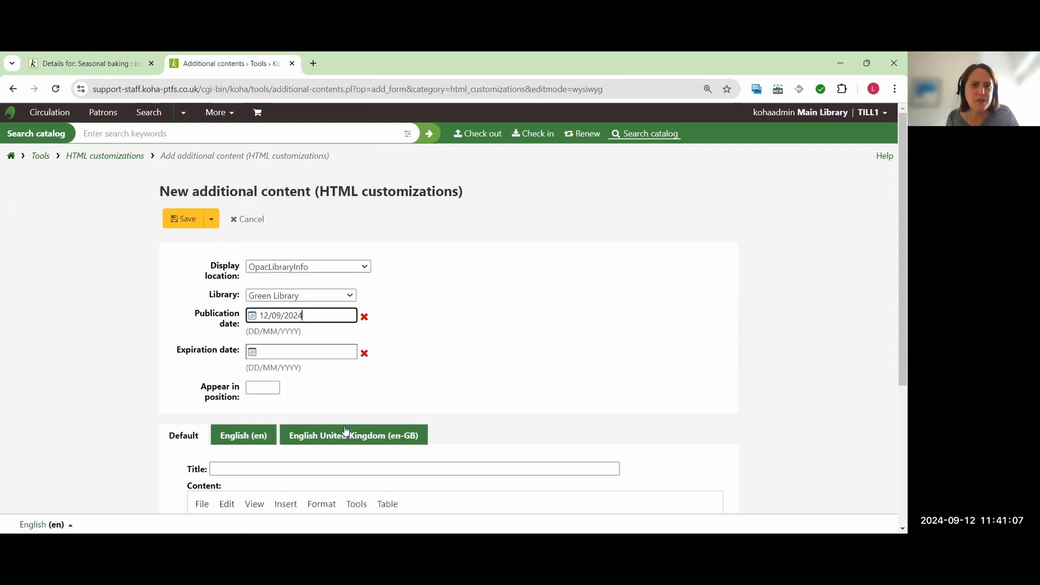
Title the new entry's default version "Library closure".
scroll(600, 231, "down", 1)
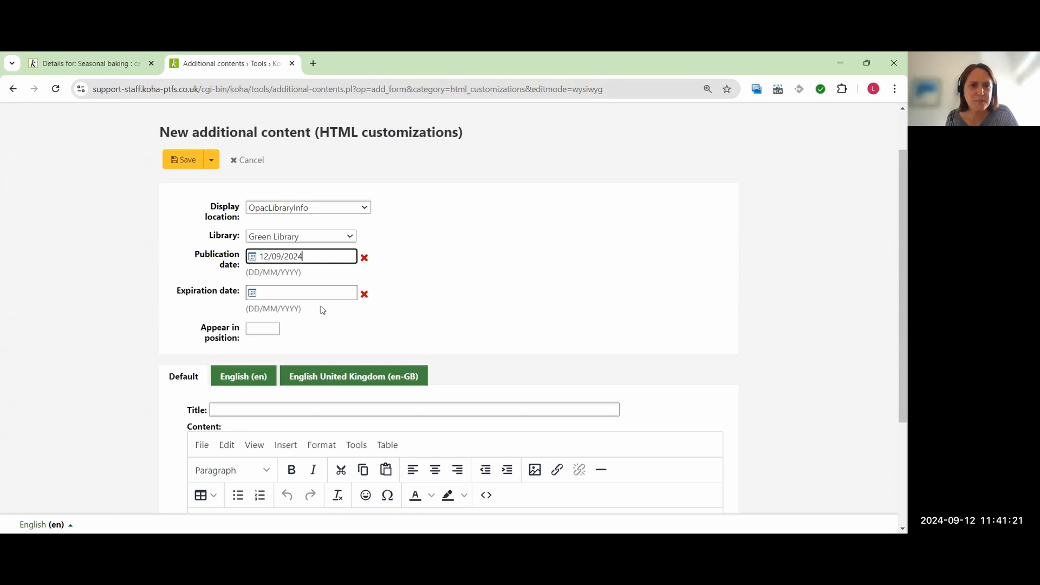
scroll(323, 310, "down", 1)
left_click(256, 351)
left_click(256, 351)
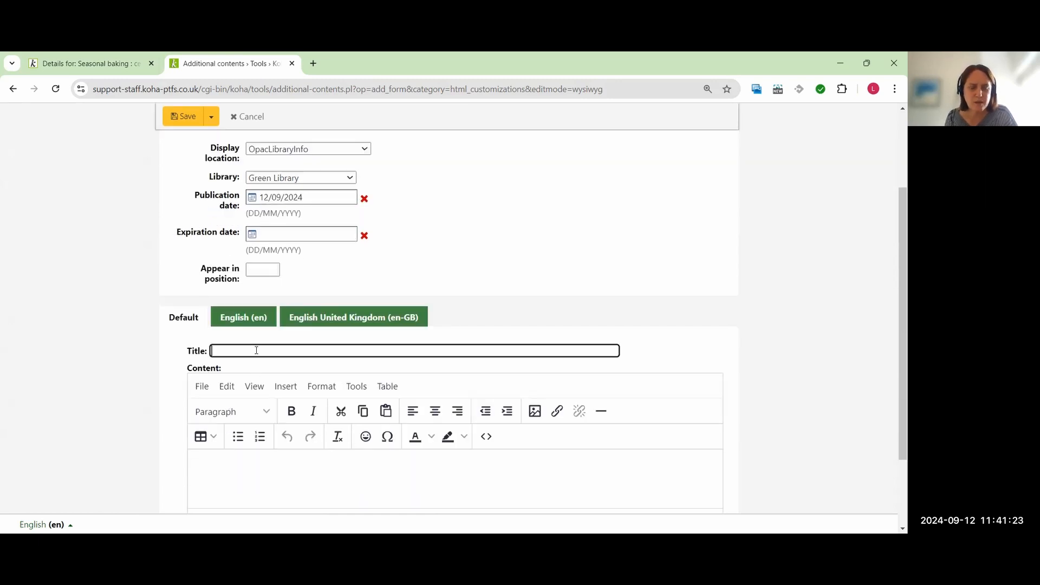
type("Li")
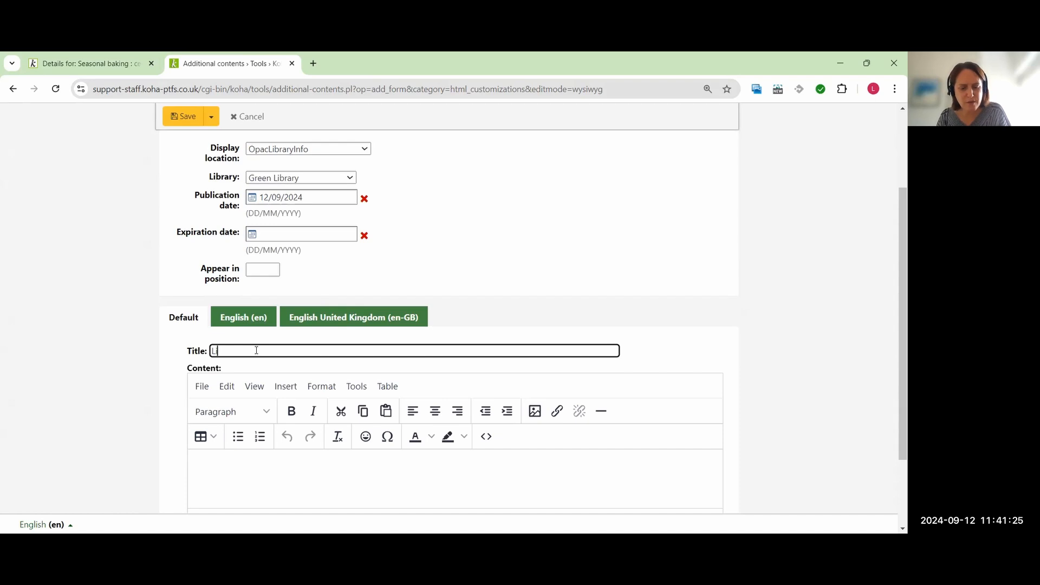
type("brary closure")
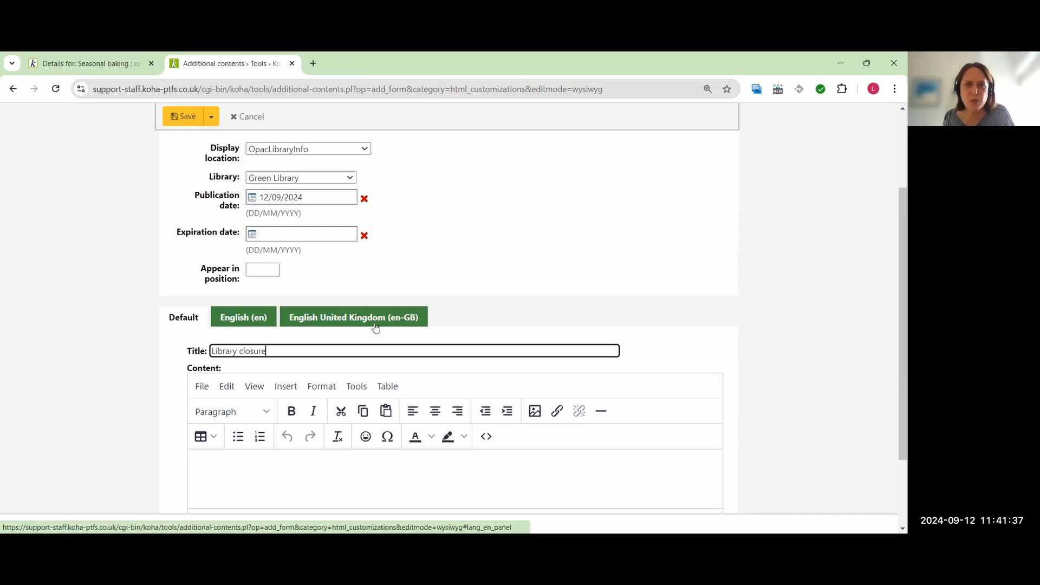
Paste the prepared notice headed "Library closed due to refurbishment", with its telephone contact line and thank-you, into the content and save the entry.
scroll(664, 348, "down", 1)
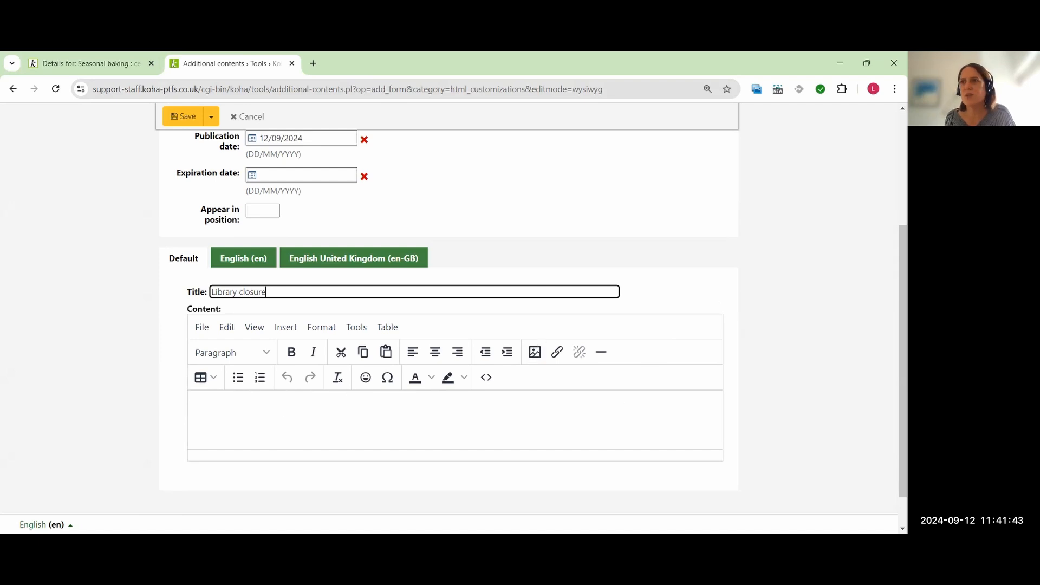
key("alt+Tab")
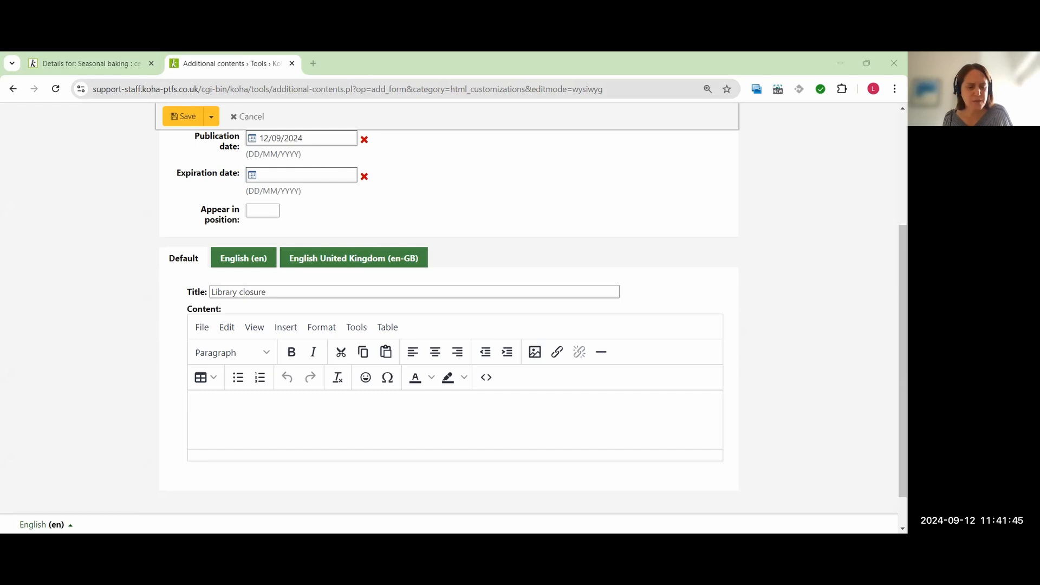
key("ctrl+v")
left_click(257, 406)
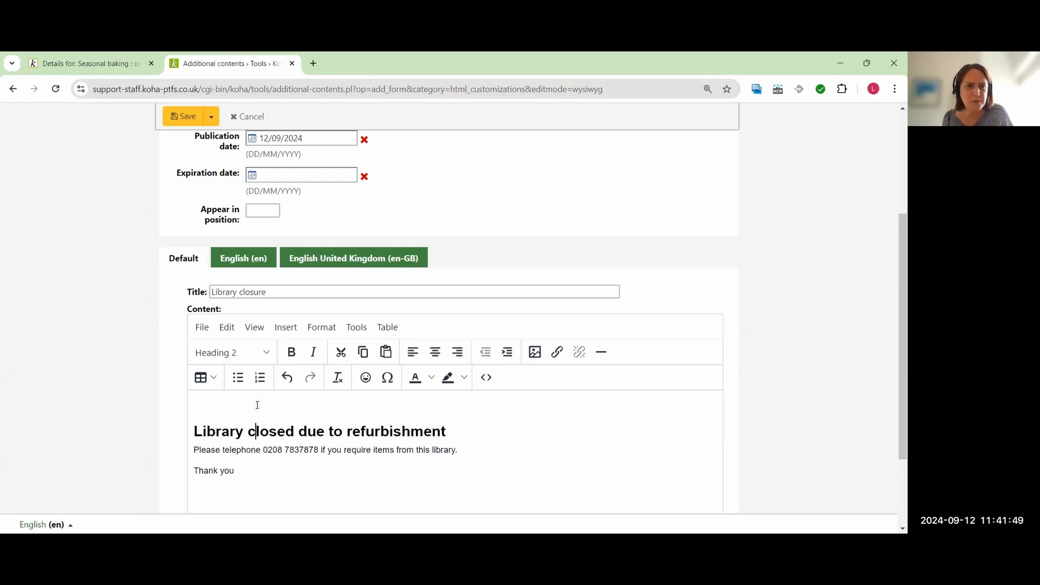
left_click(189, 435)
scroll(531, 440, "down", 2)
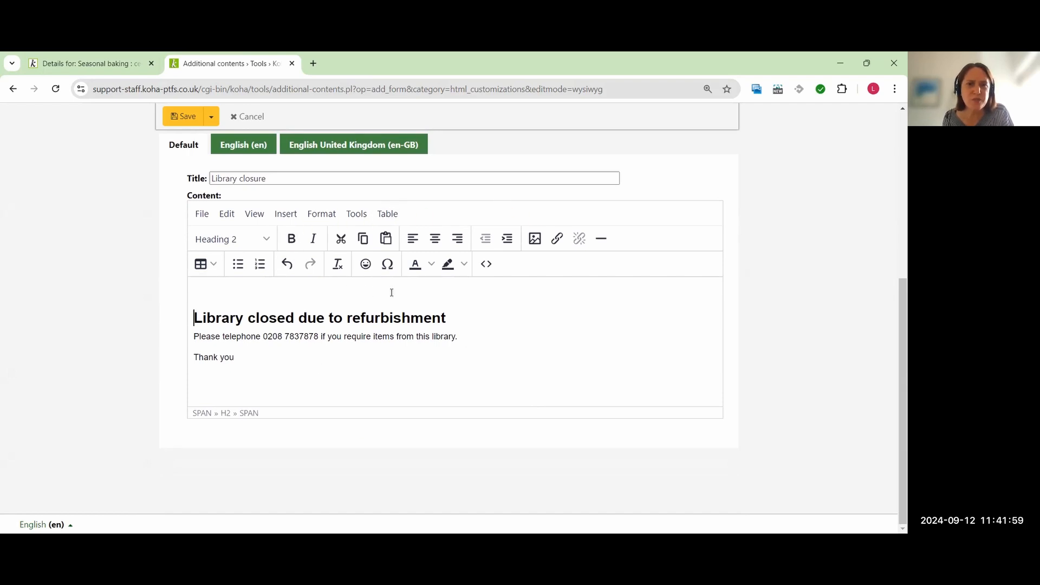
left_click(189, 117)
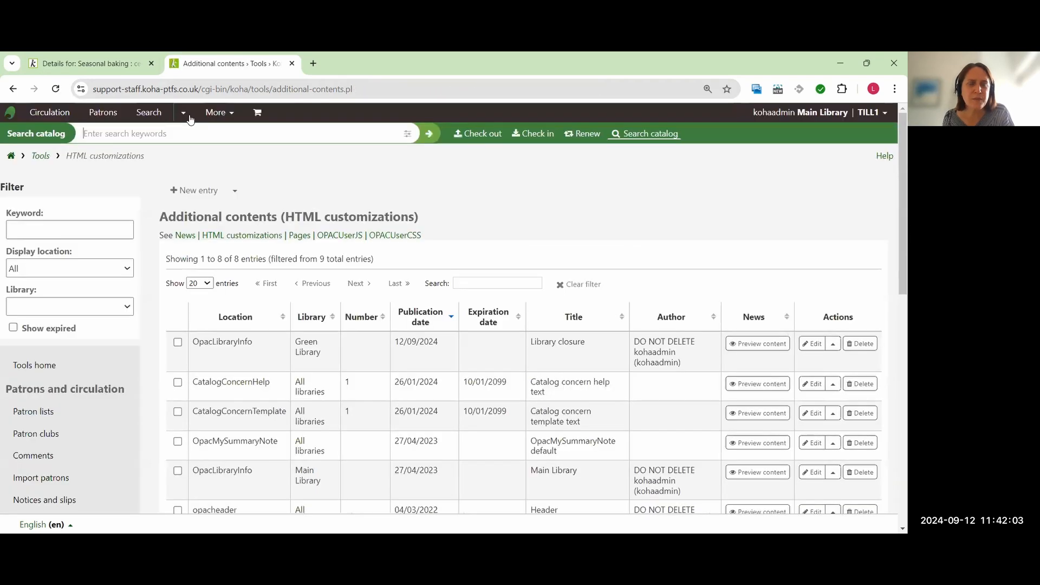
Return to the OPAC record, reload it, view the Green Library's information pop-up in the holdings and close it.
scroll(337, 367, "down", 2)
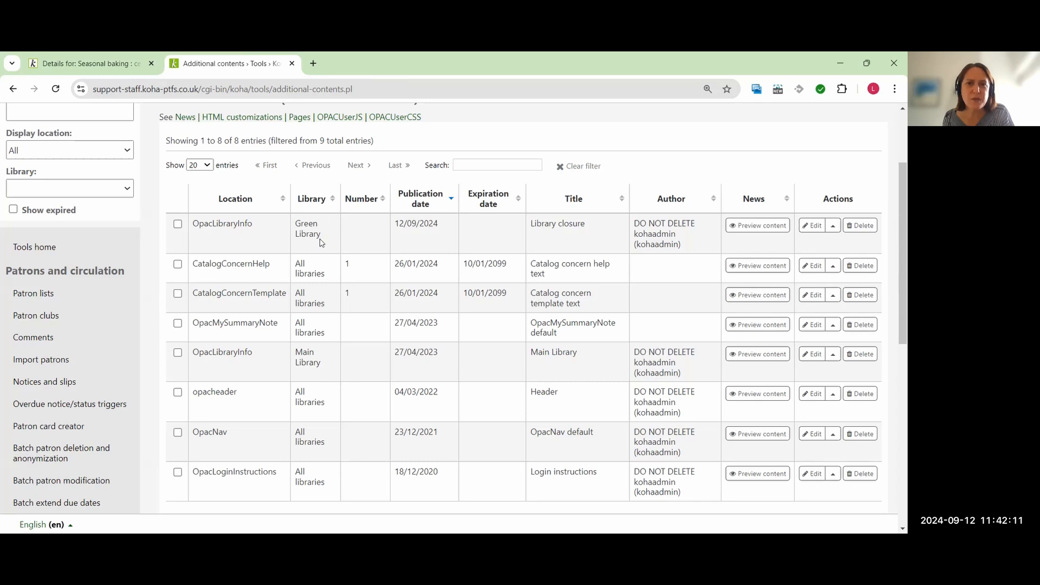
left_click(80, 65)
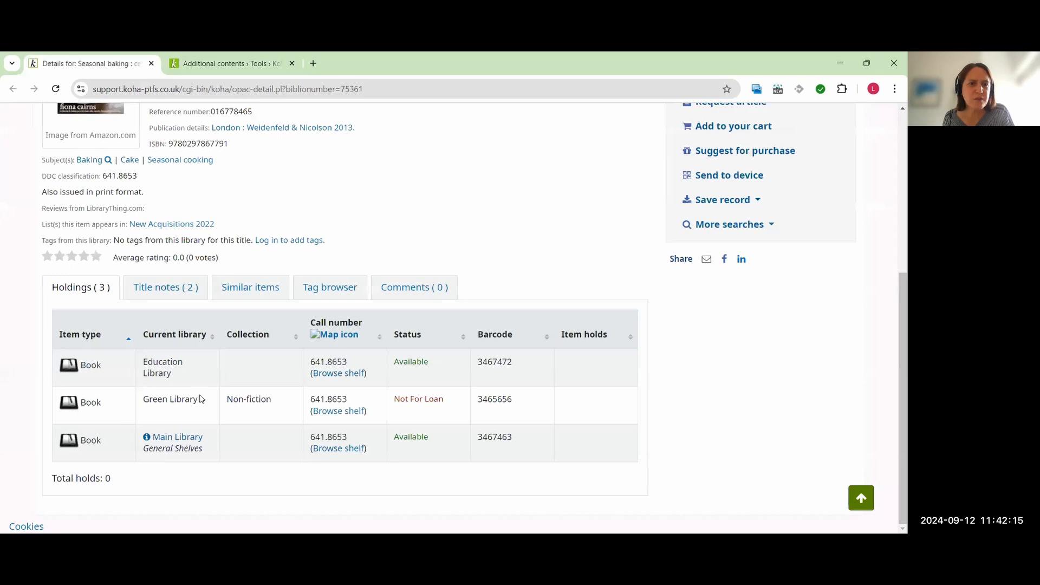
key("F5")
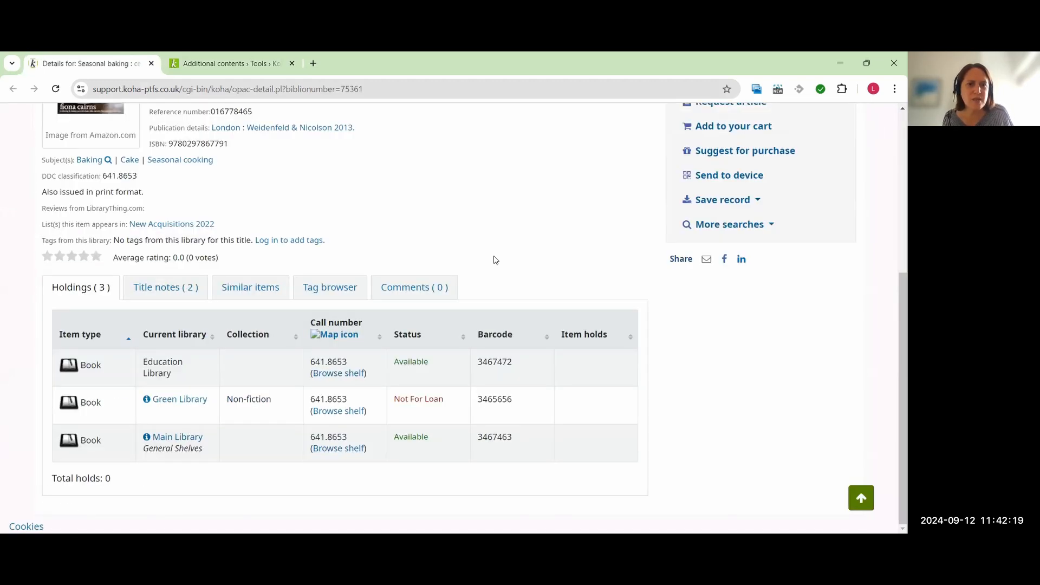
left_click(180, 403)
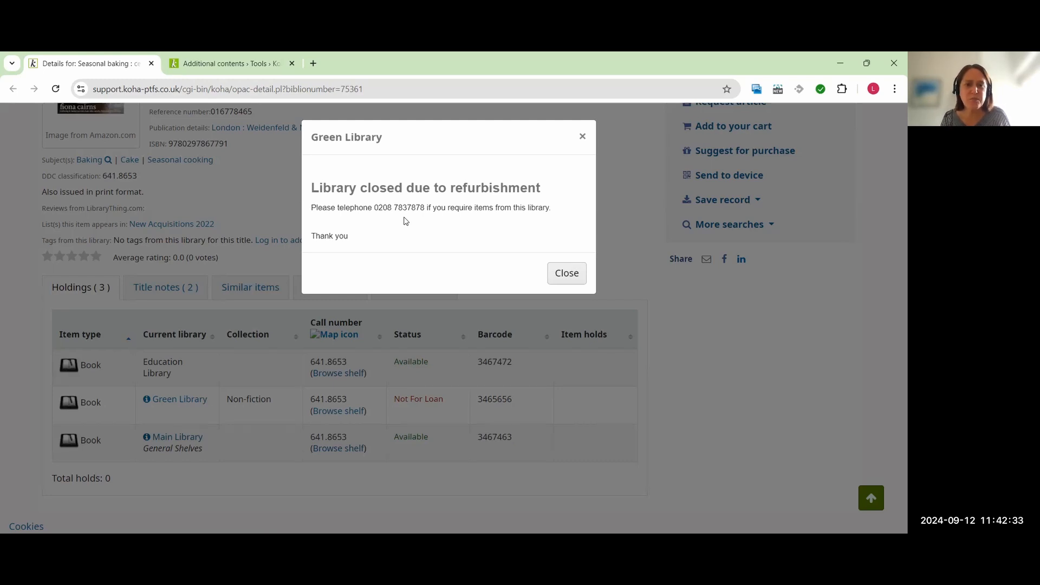
left_click(567, 276)
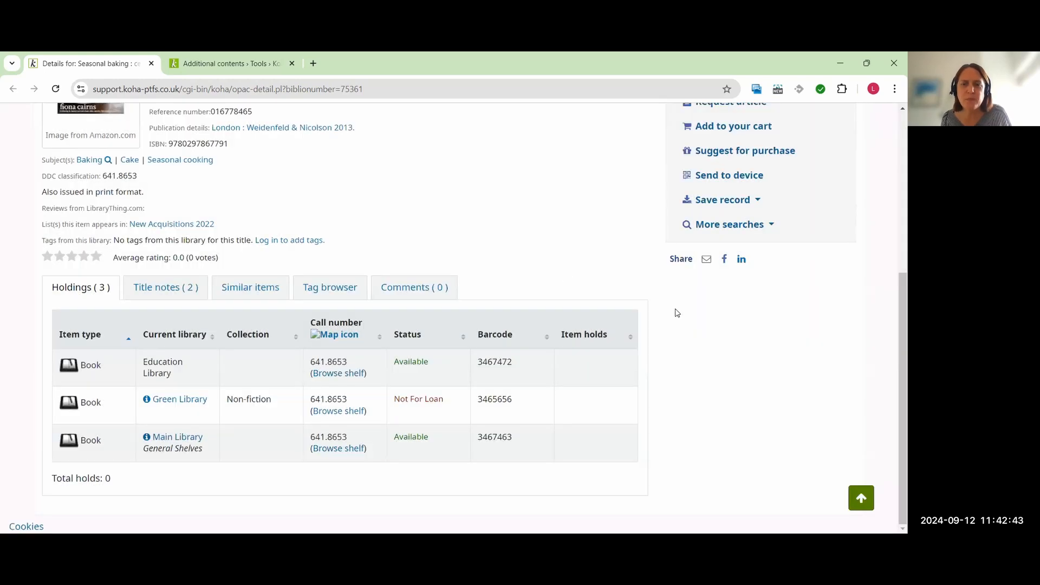